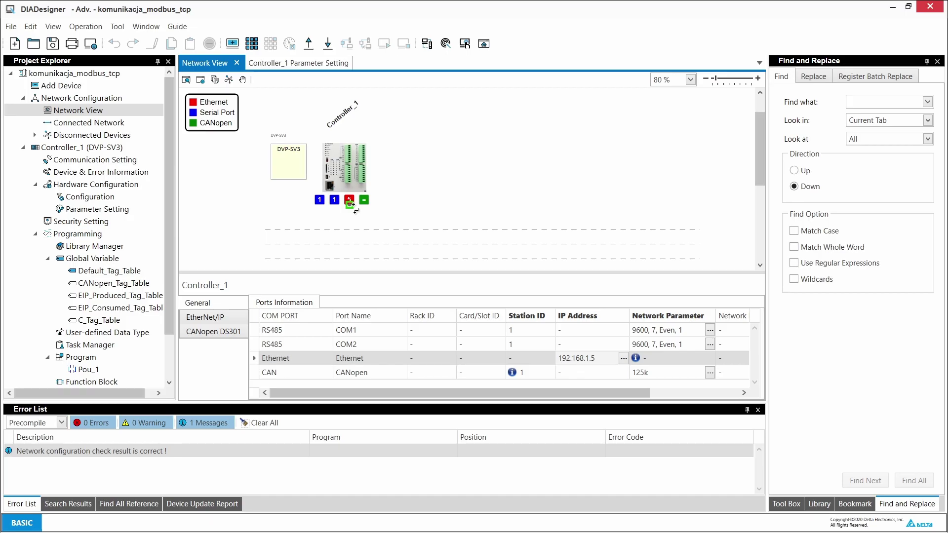
Step: Connect the DVP-SV3 controller's Ethernet port to the first network line in the network view
left_click(352, 203)
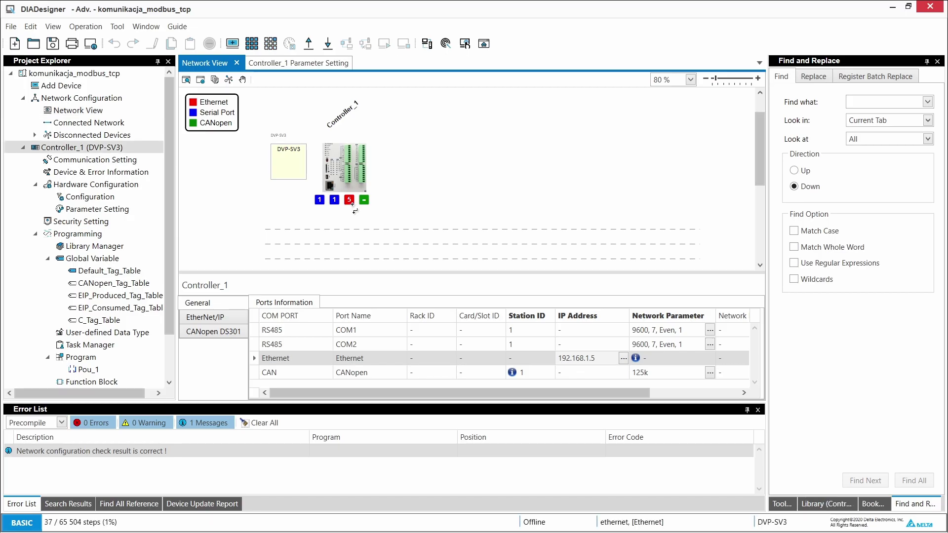
left_click_drag(352, 204, 351, 226)
left_click_drag(351, 228, 351, 229)
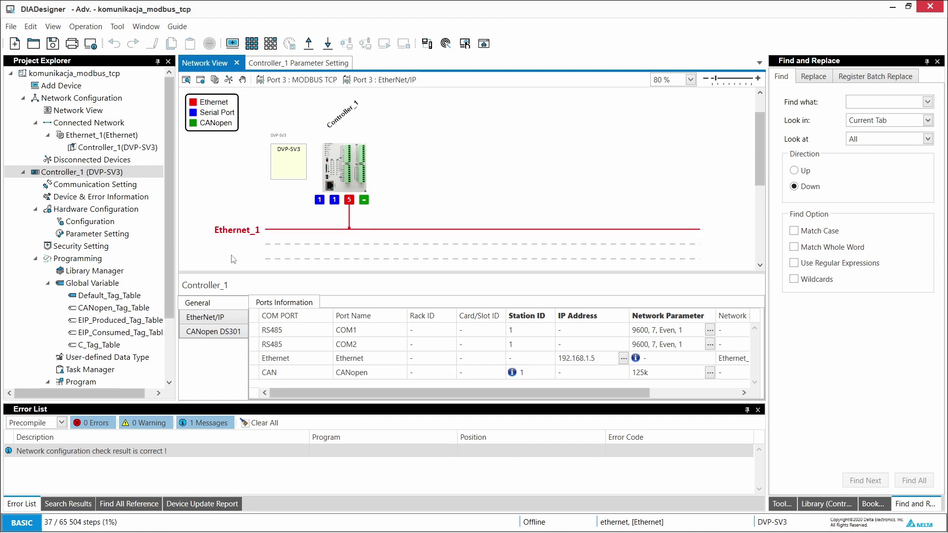
Step: Open the MODBUS TCP data exchange table for Controller_1's Ethernet port 3
left_click(353, 176)
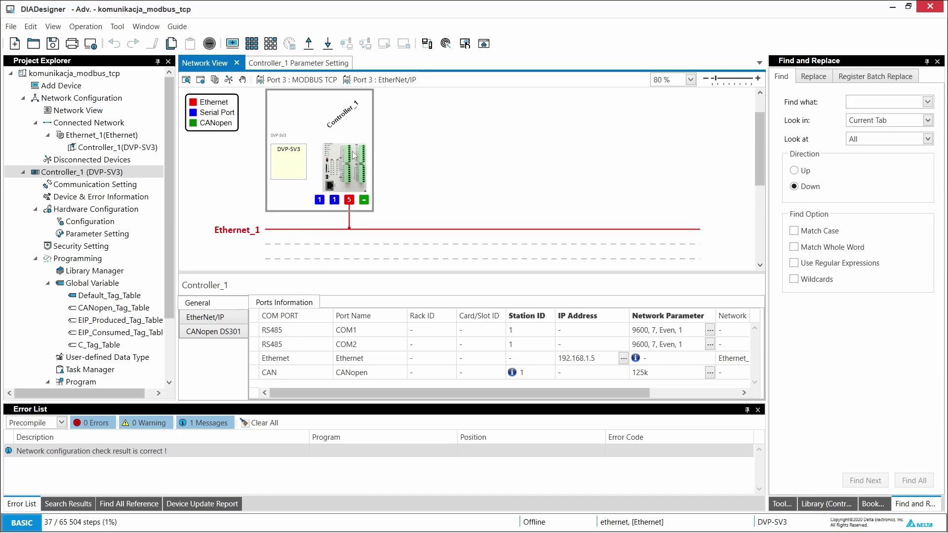
right_click(352, 162)
mouse_move(410, 171)
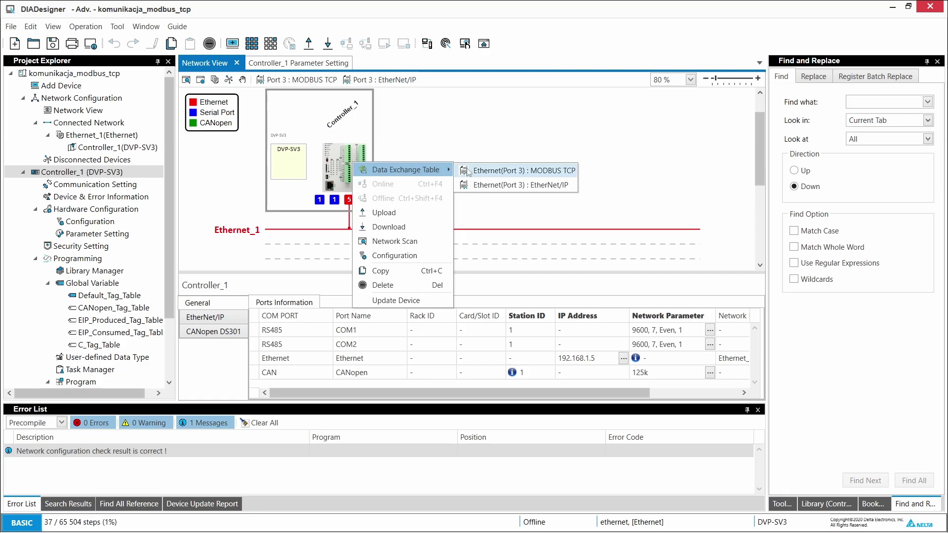
left_click(561, 170)
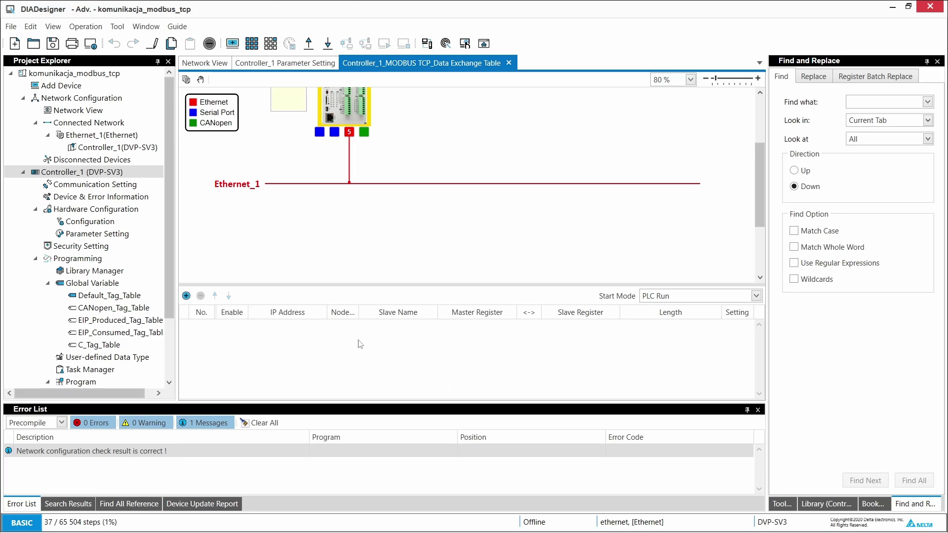
Step: Add a data exchange entry with IP address 192.168.1.15, keeping Standard Modbus Device as the slave
left_click(186, 296)
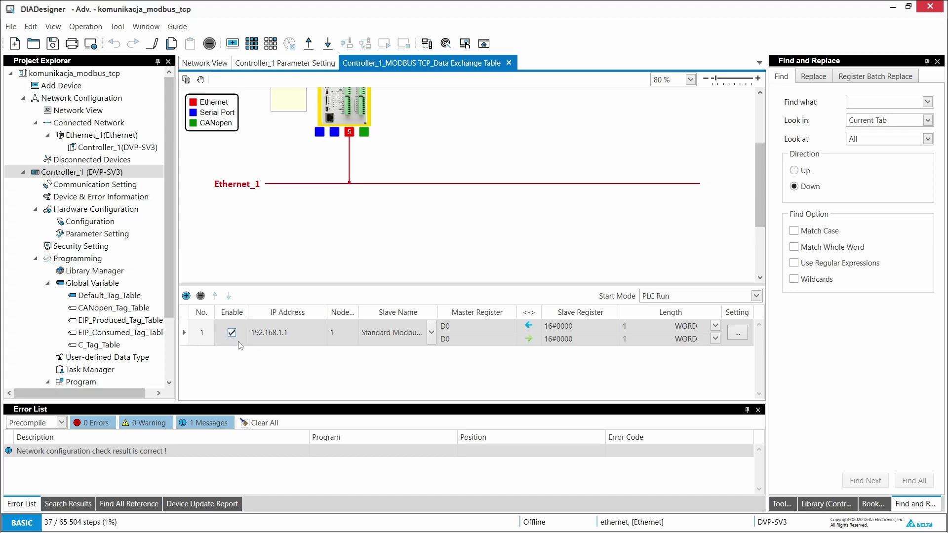
left_click(276, 334)
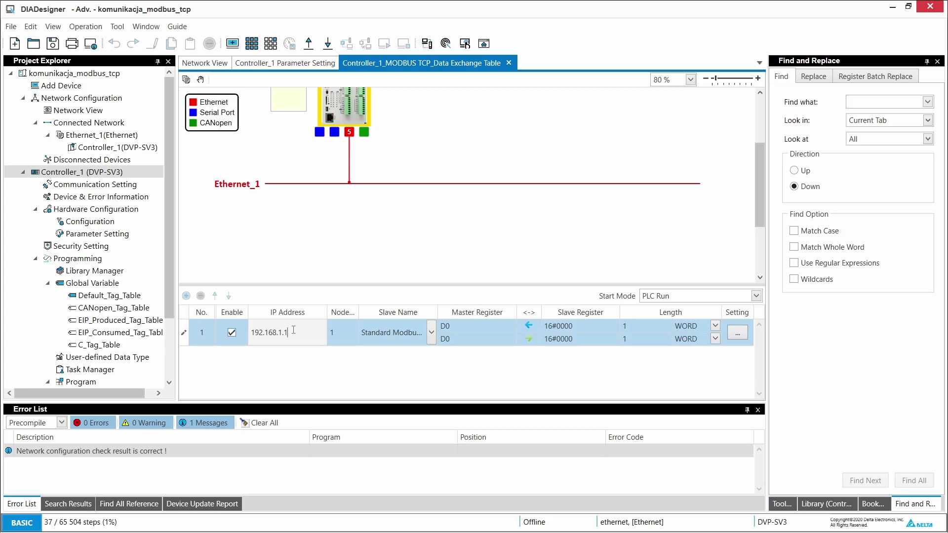
type("5")
left_click(354, 336)
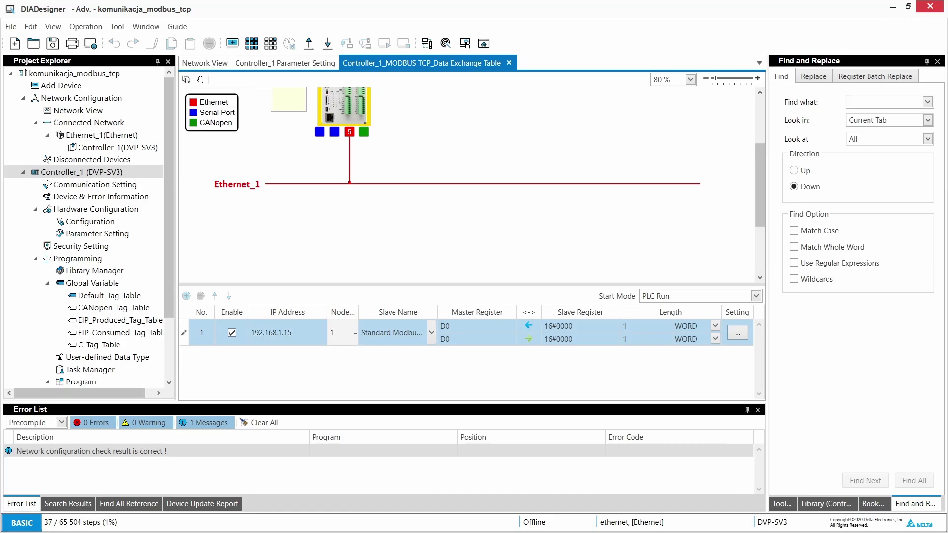
left_click(389, 335)
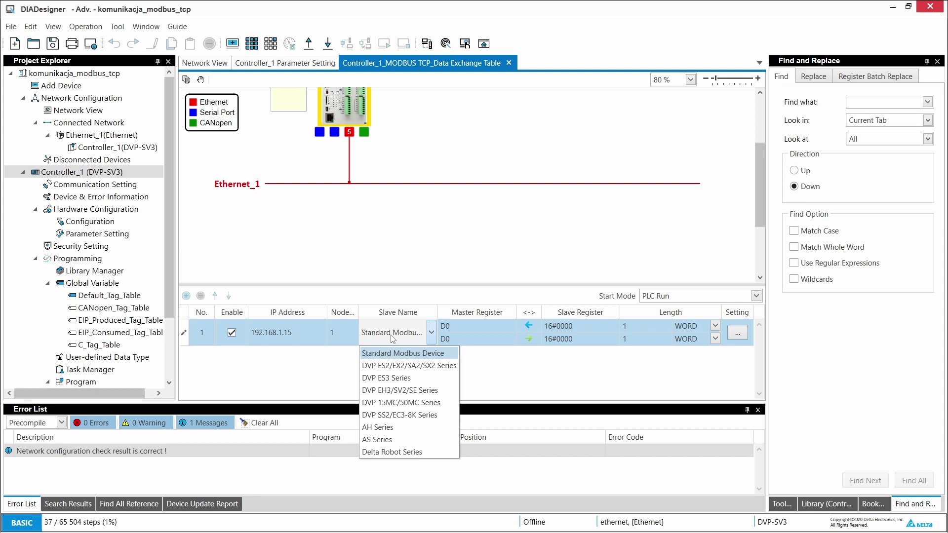
left_click(399, 336)
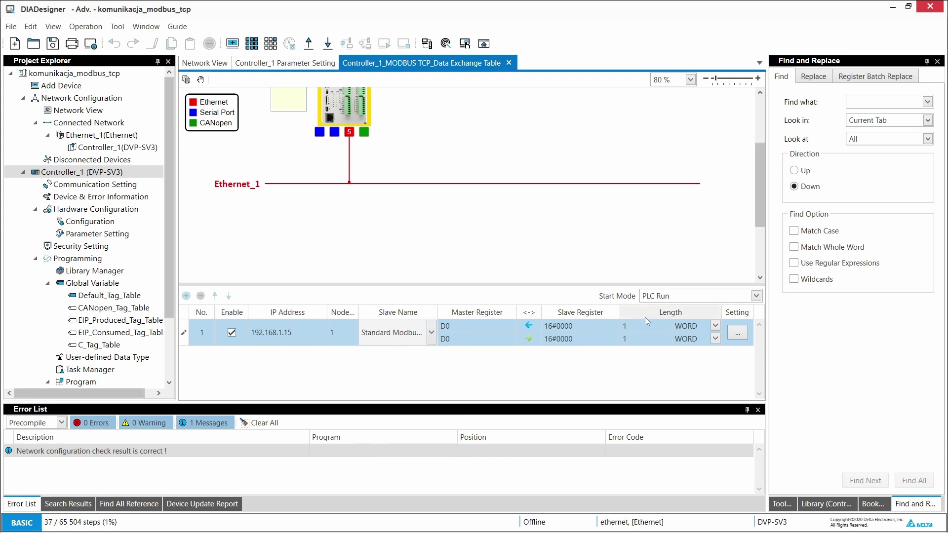
Step: In the entry's settings, configure reading of 2 words from slave address 2102 into master register D200
left_click(738, 333)
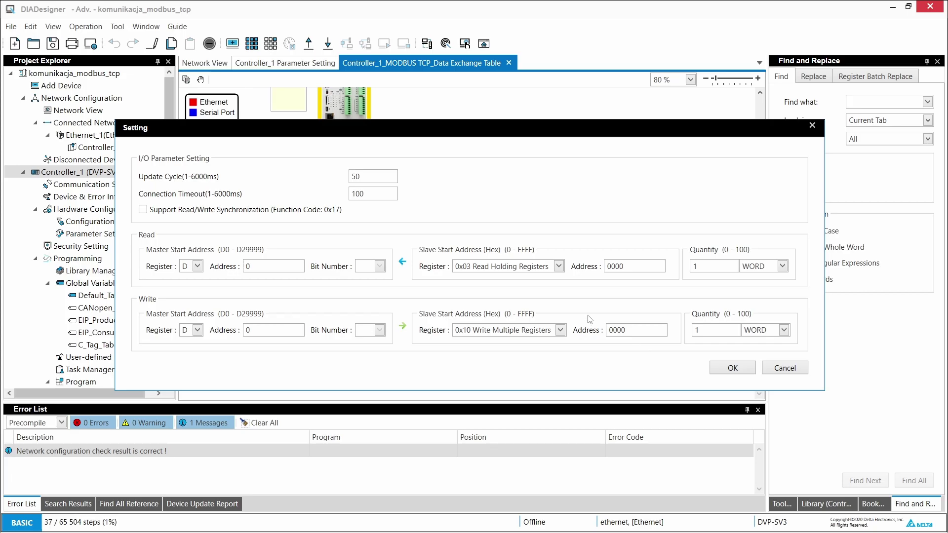
double_click(267, 266)
type("200")
left_click(624, 269)
key("Tab")
type("2")
double_click(624, 269)
type("2102")
Step: Configure writing of 2 words from master register D100 to slave address 2000, and set the table's start mode to Always Enable
left_click(271, 330)
double_click(271, 329)
type("100")
double_click(715, 330)
type("2")
double_click(651, 330)
type("2000")
left_click(748, 374)
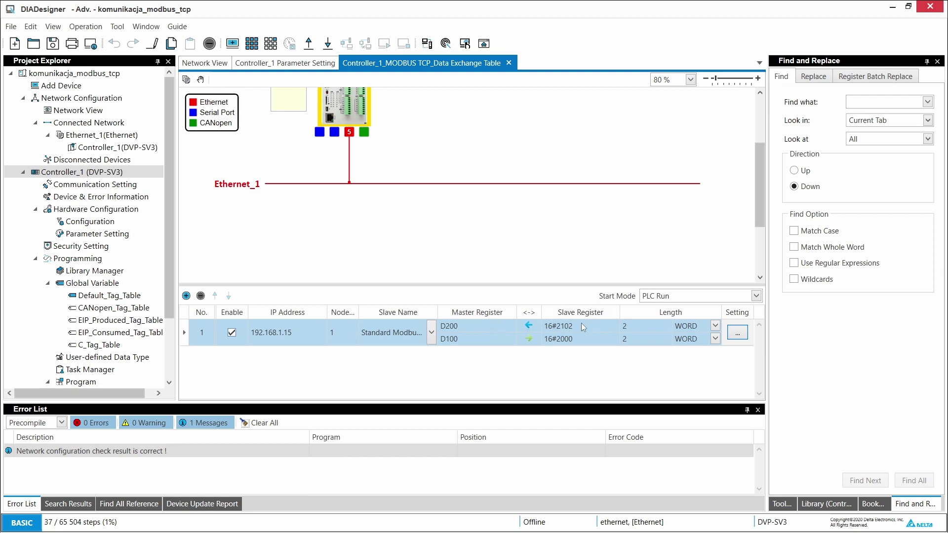
left_click(688, 298)
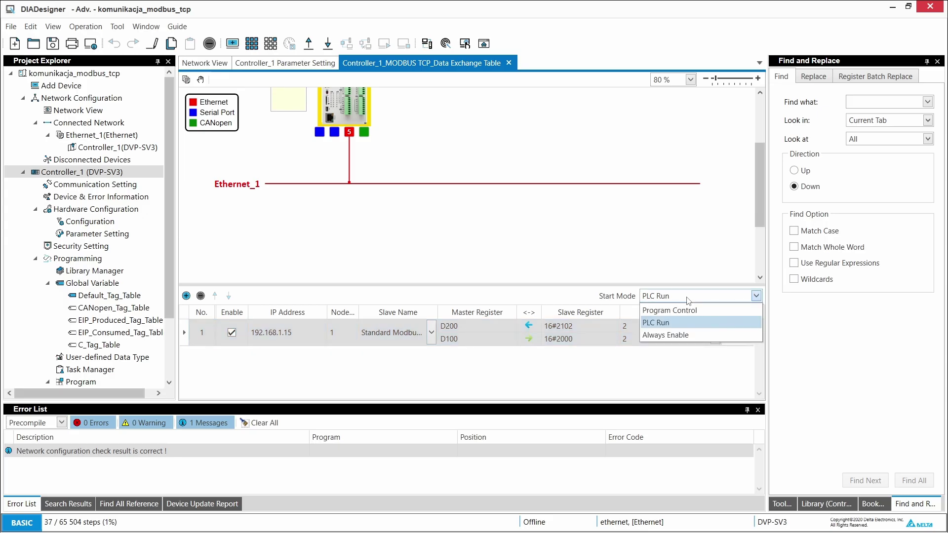
left_click(689, 335)
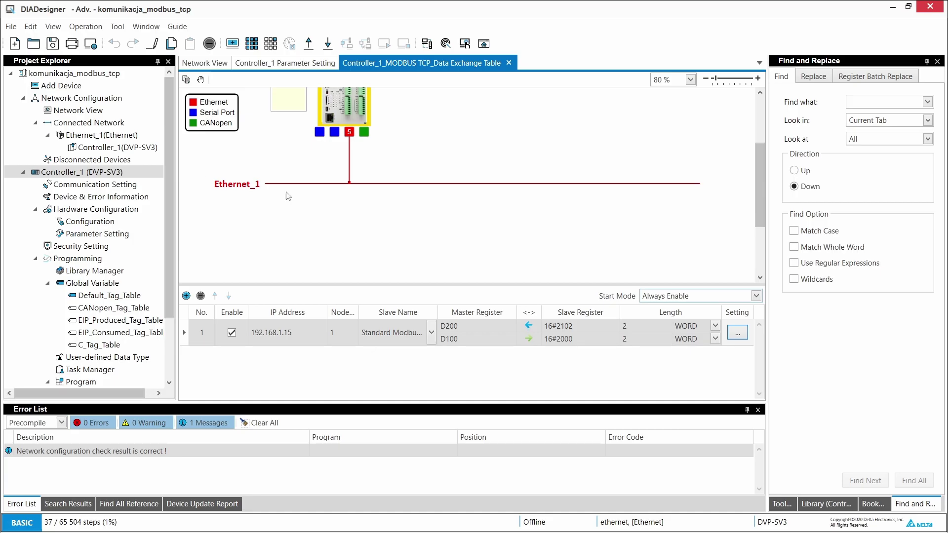
Step: Open the Pou_1 program and examine its MOV networks for the frequency command, run command and readback variables
scroll(106, 295, "down", 2)
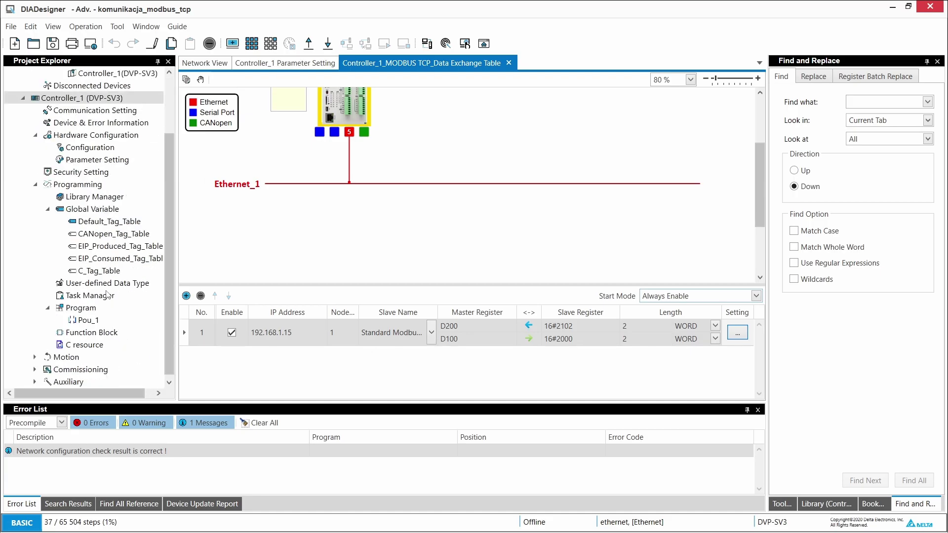
double_click(89, 320)
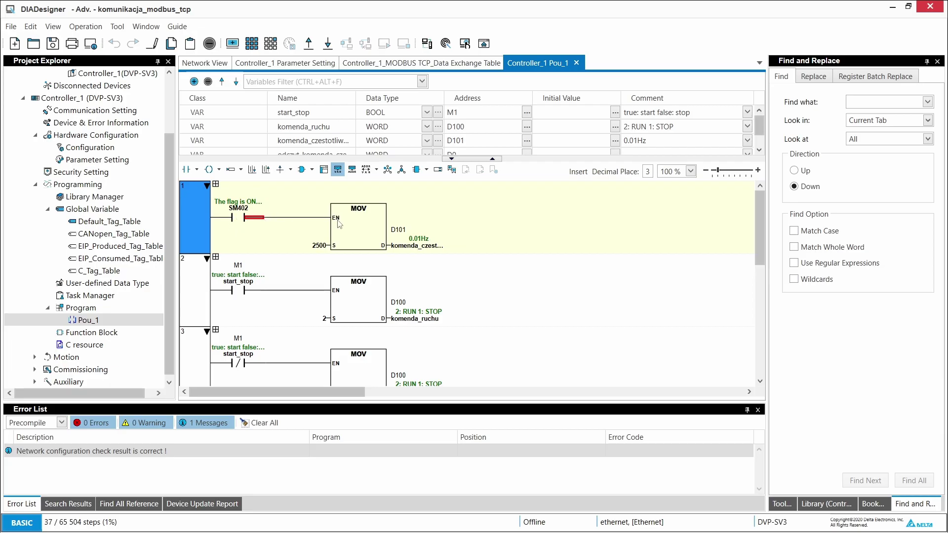
mouse_move(409, 249)
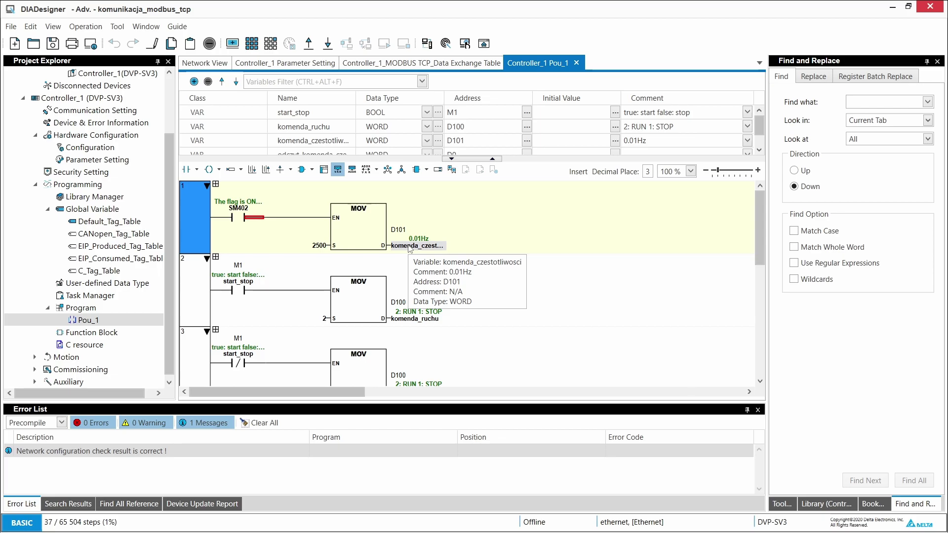
mouse_move(327, 250)
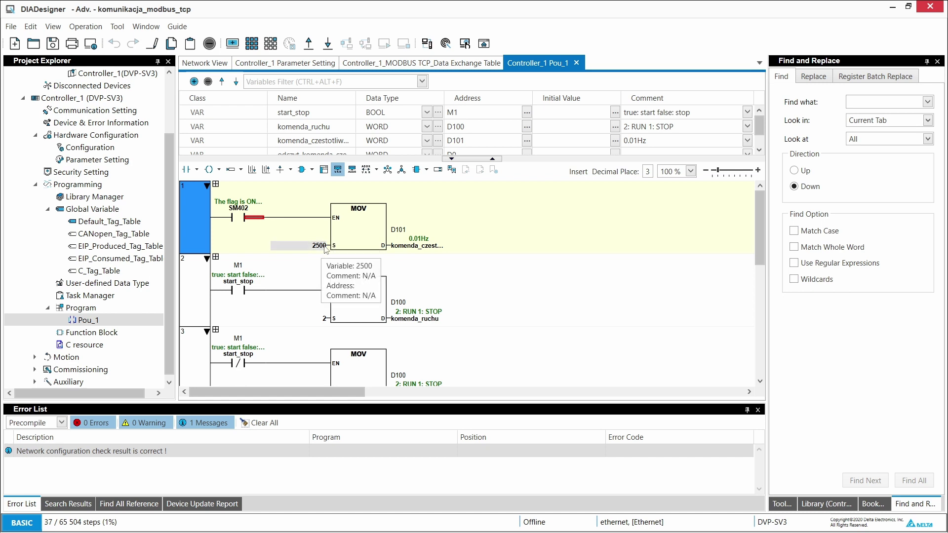
scroll(326, 249, "down", 2)
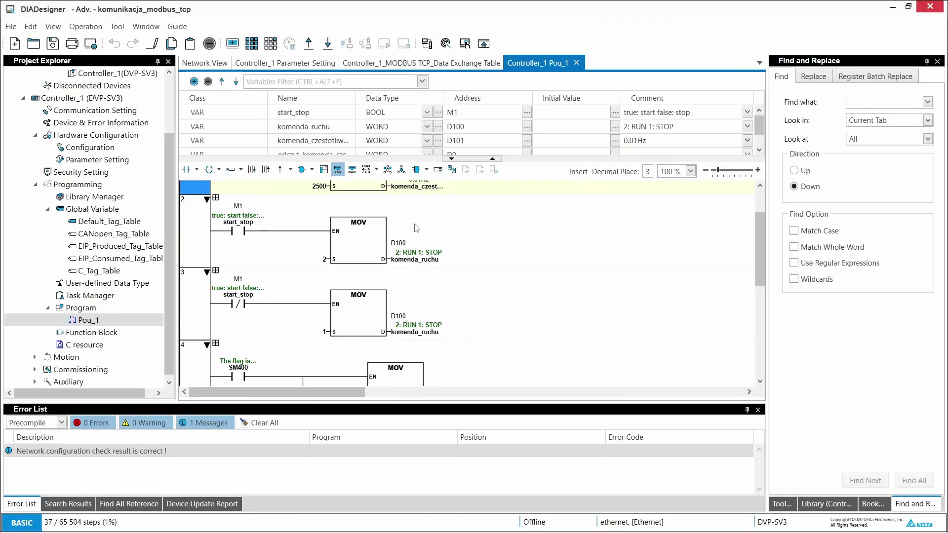
scroll(463, 252, "down", 1)
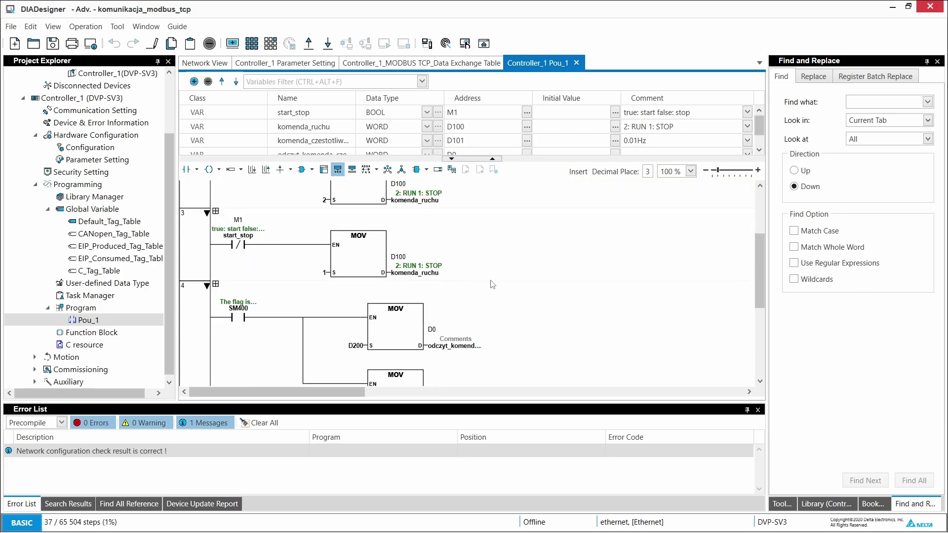
scroll(493, 285, "down", 2)
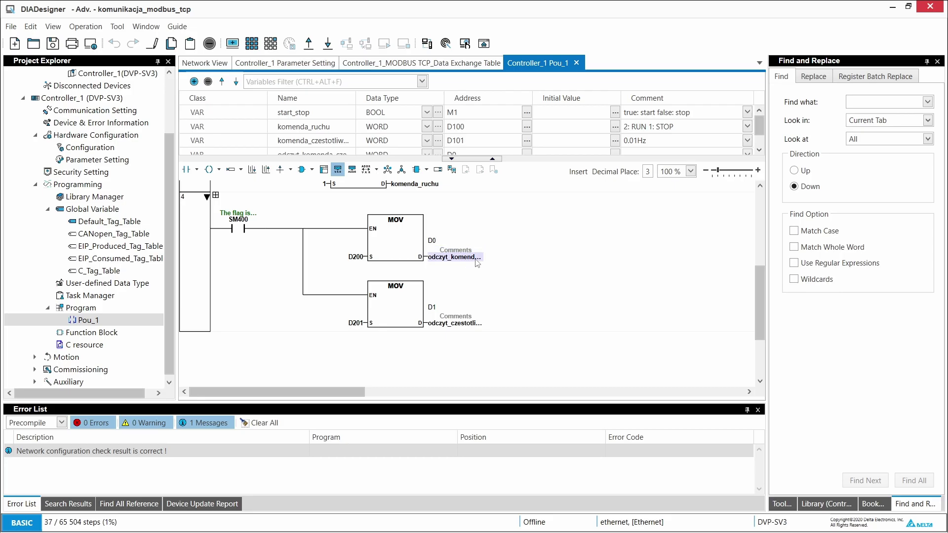
mouse_move(477, 263)
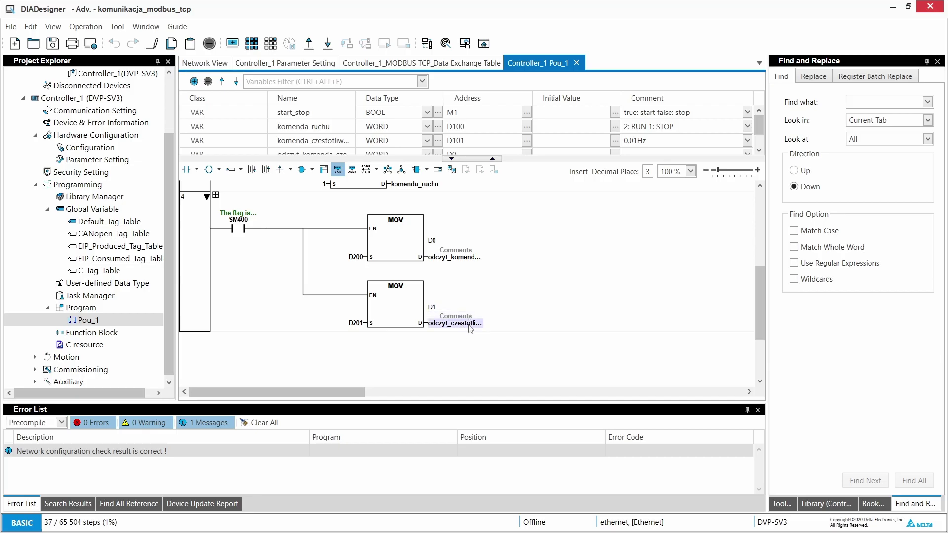
mouse_move(470, 328)
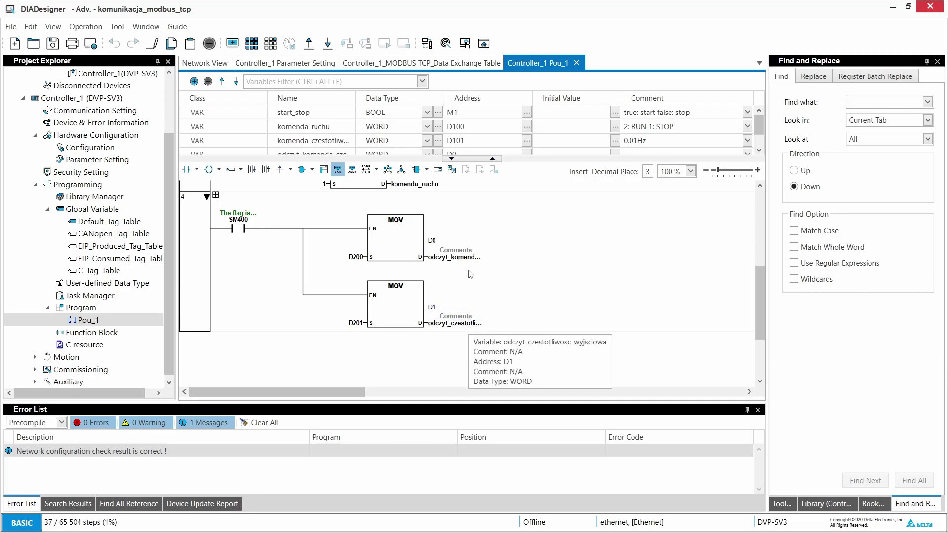
Step: Connect to the DVP-SV3 controller at 192.168.1.5:502 using the ethernet driver, and close the communication settings
double_click(104, 113)
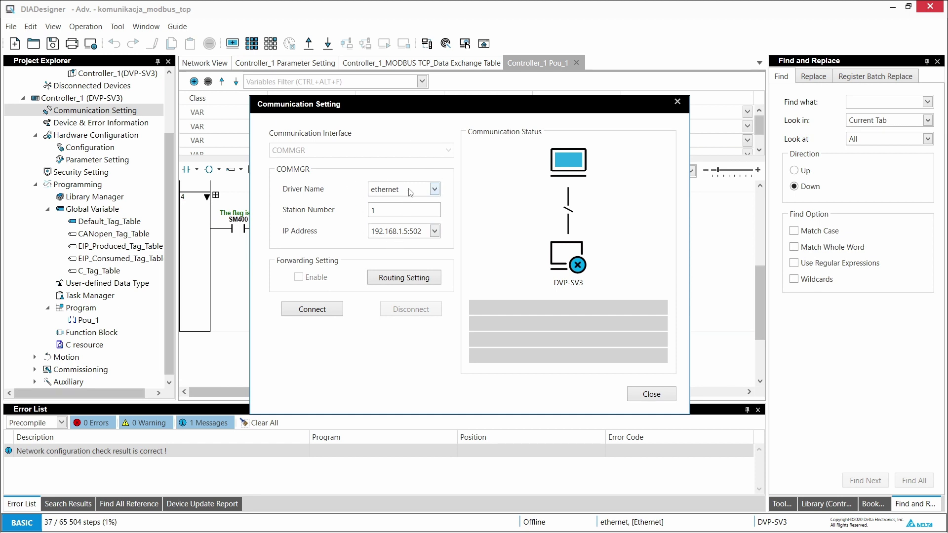
left_click(420, 235)
left_click(420, 235)
left_click(326, 314)
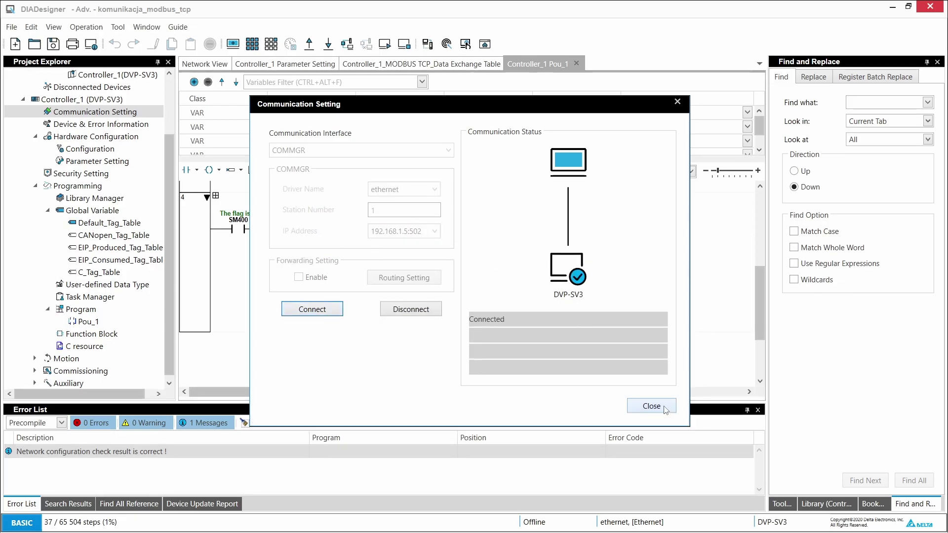
left_click(664, 409)
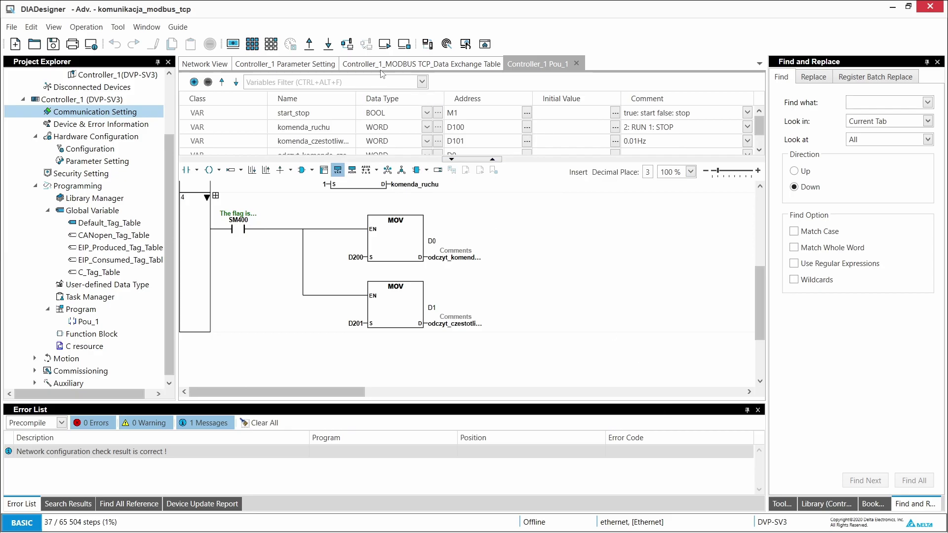
Step: Download the project to Controller_1 with the PLC set from RUN to STOP during transfer, reviewing the items included
left_click(329, 45)
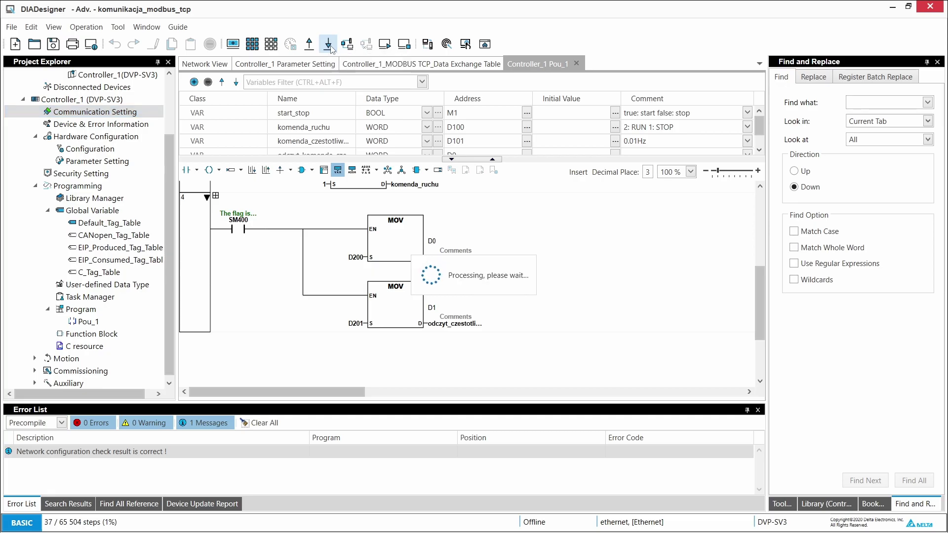
left_click(209, 317)
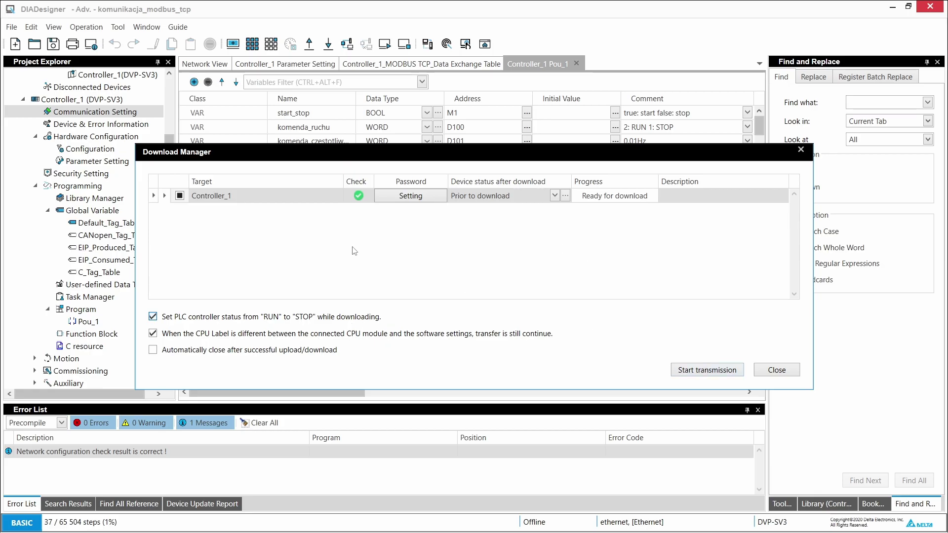
left_click(164, 196)
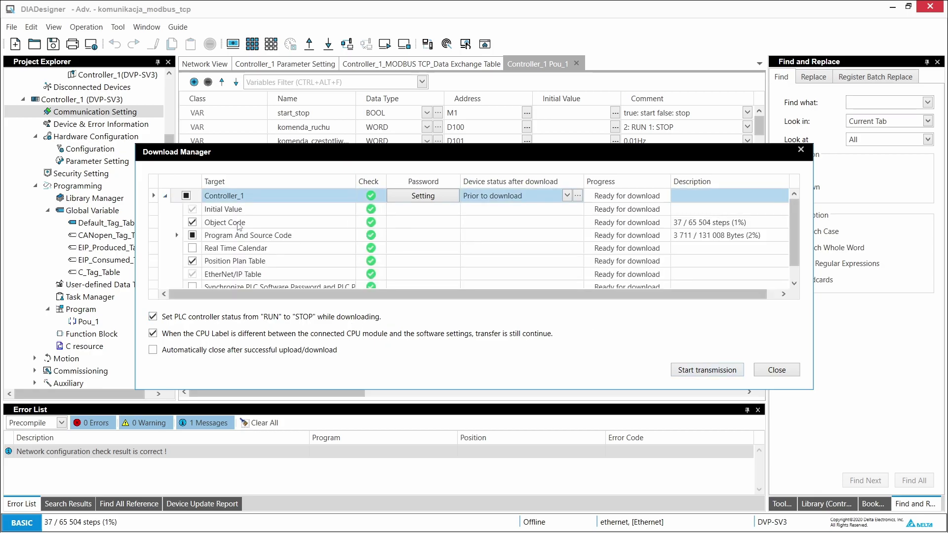
scroll(235, 237, "down", 1)
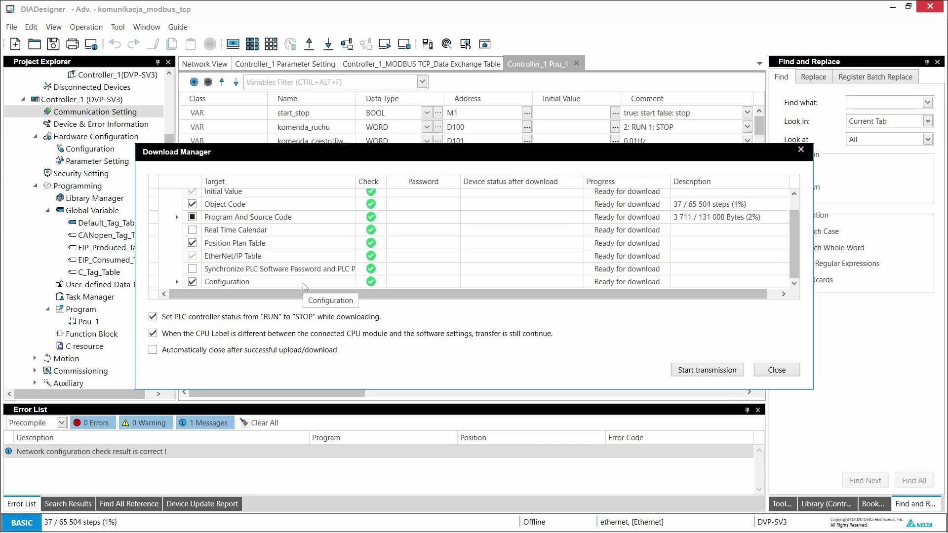
left_click(699, 377)
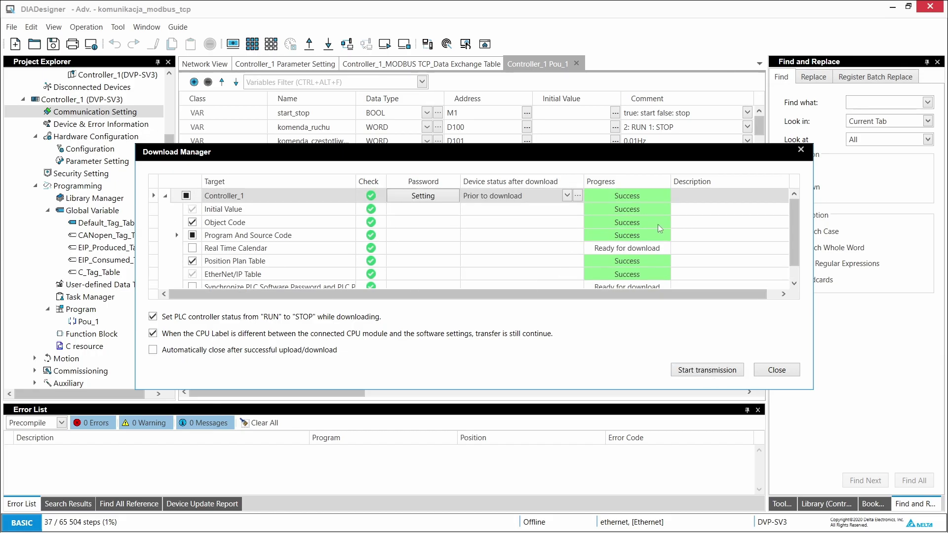
left_click(790, 370)
Step: Go online with Controller_1 and switch it to Run mode while monitoring the Pou_1 program
left_click(352, 46)
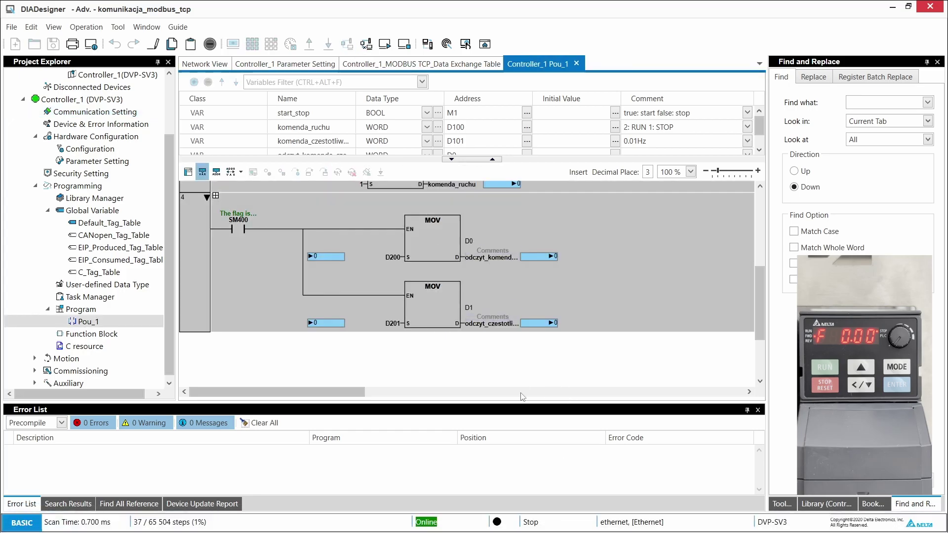
scroll(450, 299, "up", 5)
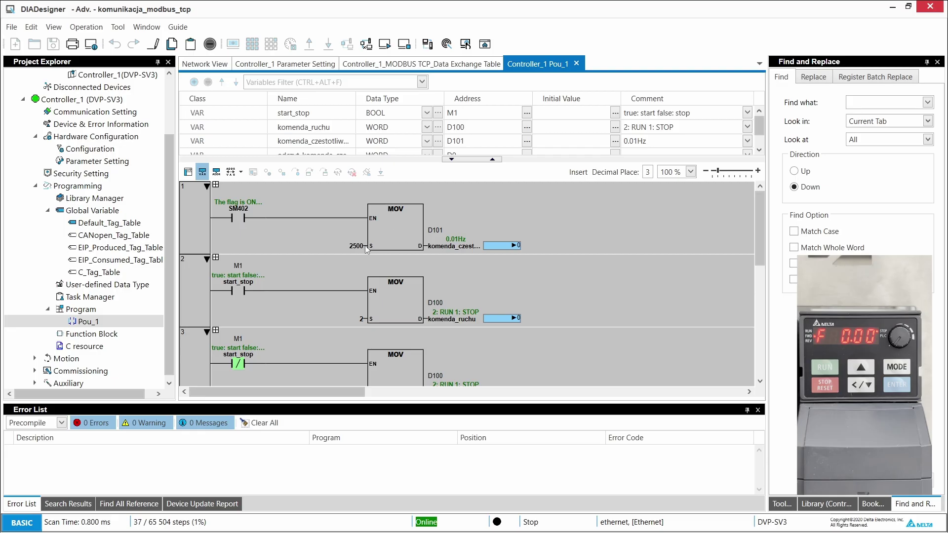
left_click(381, 51)
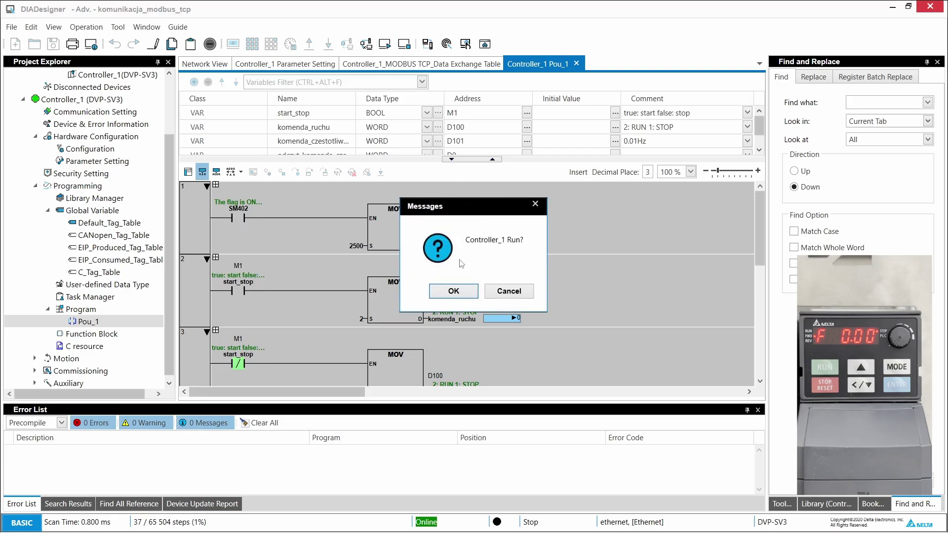
left_click(462, 289)
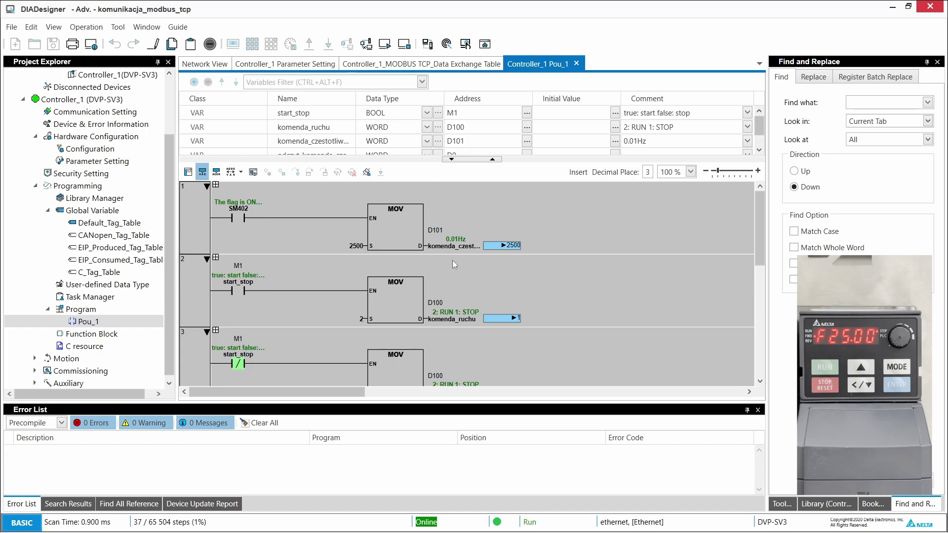
Step: Set the start_stop bit M1 to true in network 2 to start the inverter, and check the D0 and D1 frequency readbacks in network 4
scroll(452, 260, "down", 1)
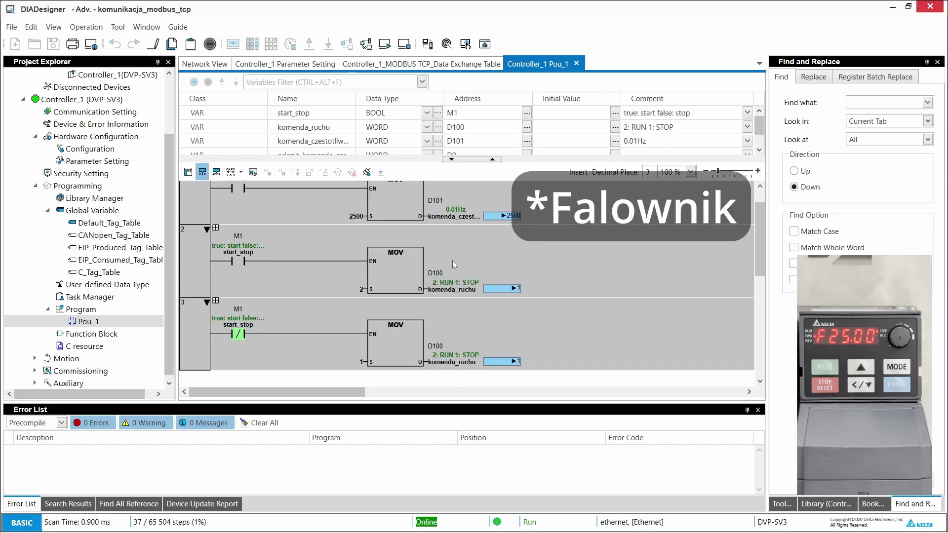
double_click(237, 260)
left_click(197, 283)
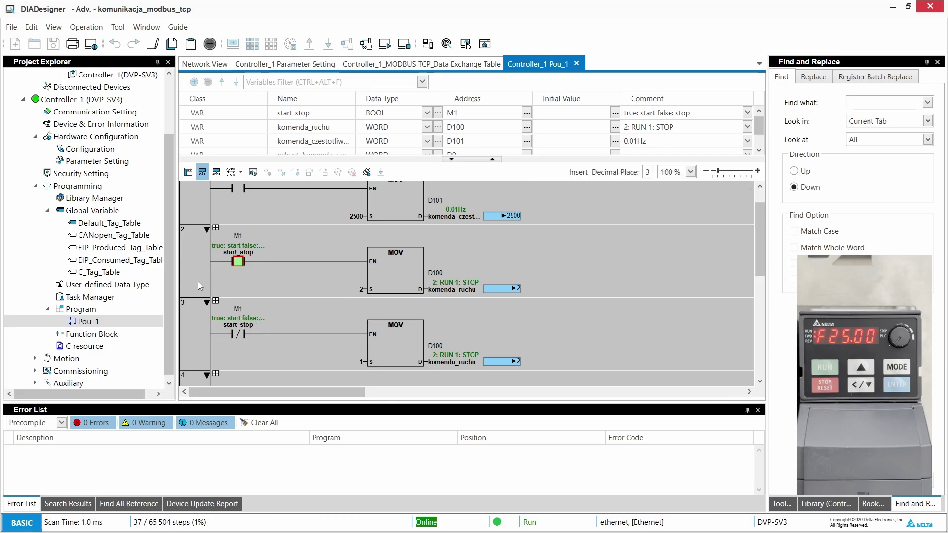
scroll(582, 288, "down", 3)
scroll(583, 289, "down", 1)
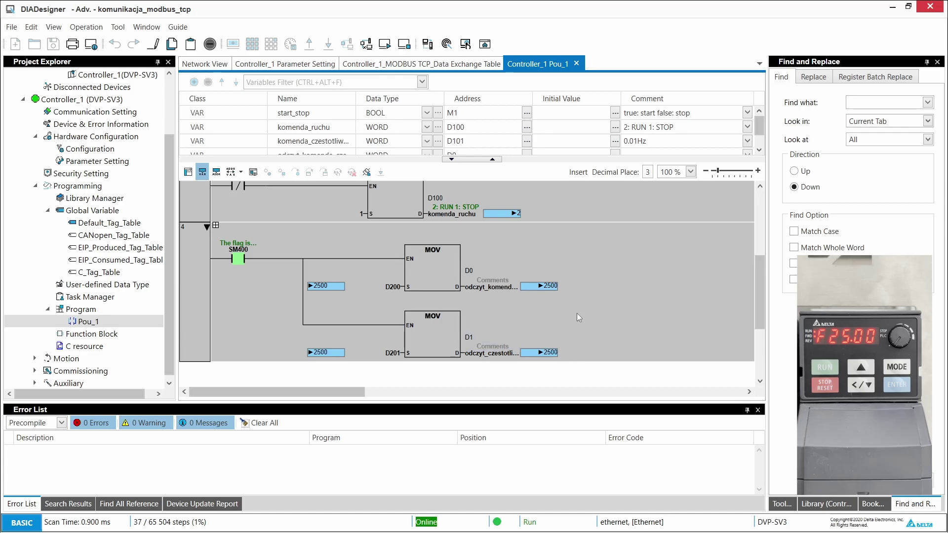
Step: Set start_stop M1 back to false to stop the inverter, and check the command and output frequency readbacks in D0 and D1
scroll(365, 257, "up", 3)
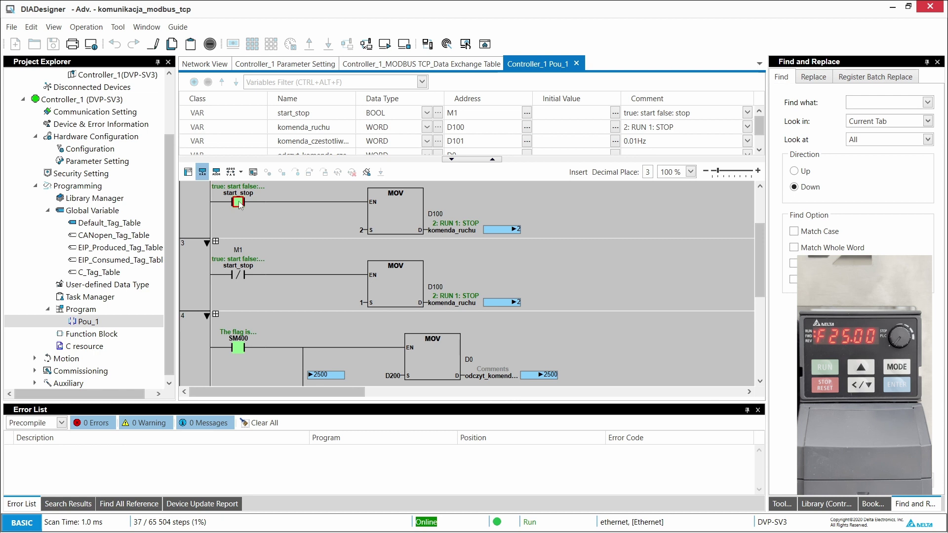
mouse_move(240, 204)
scroll(576, 296, "down", 4)
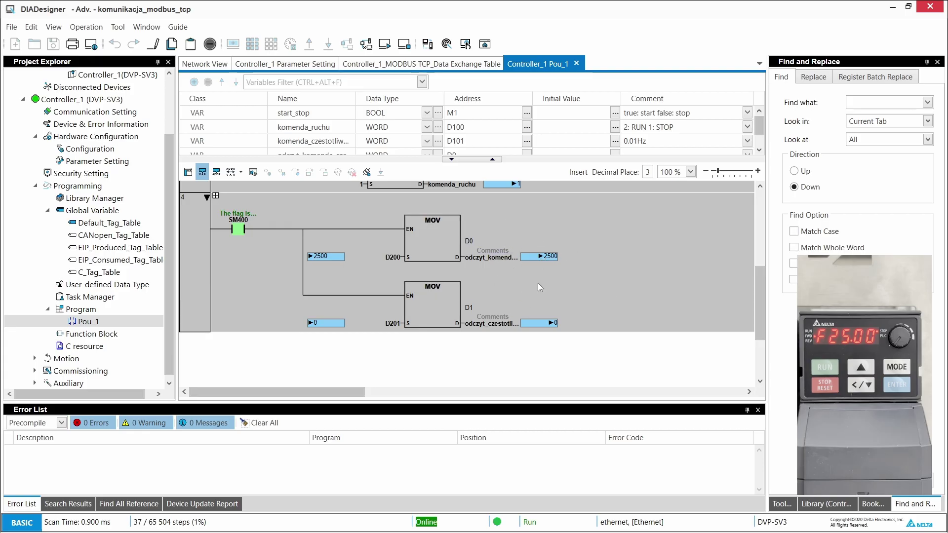
scroll(538, 282, "up", 3)
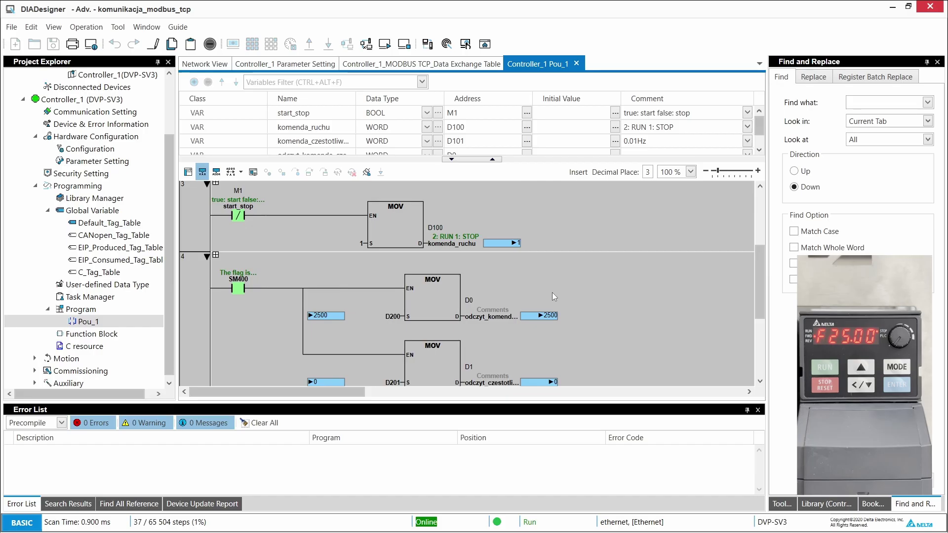
scroll(552, 293, "down", 5)
mouse_move(553, 295)
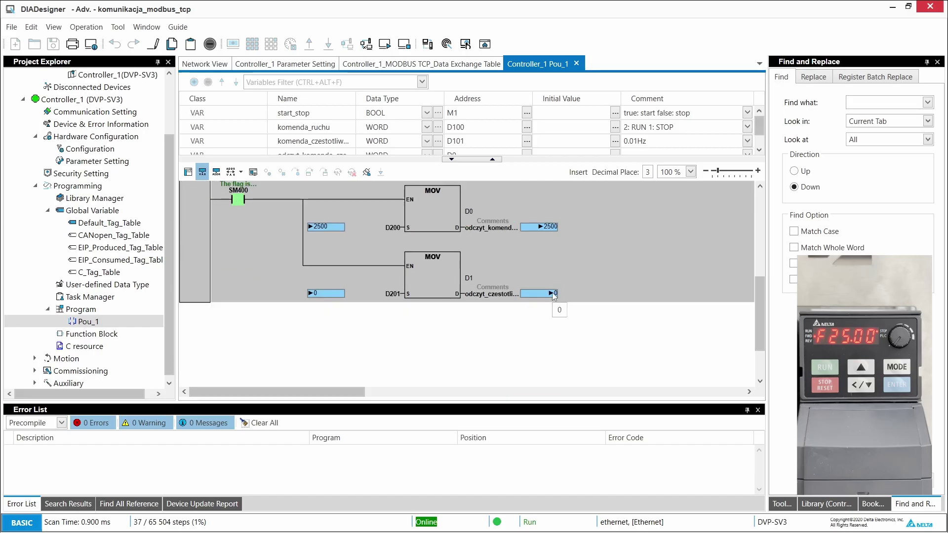